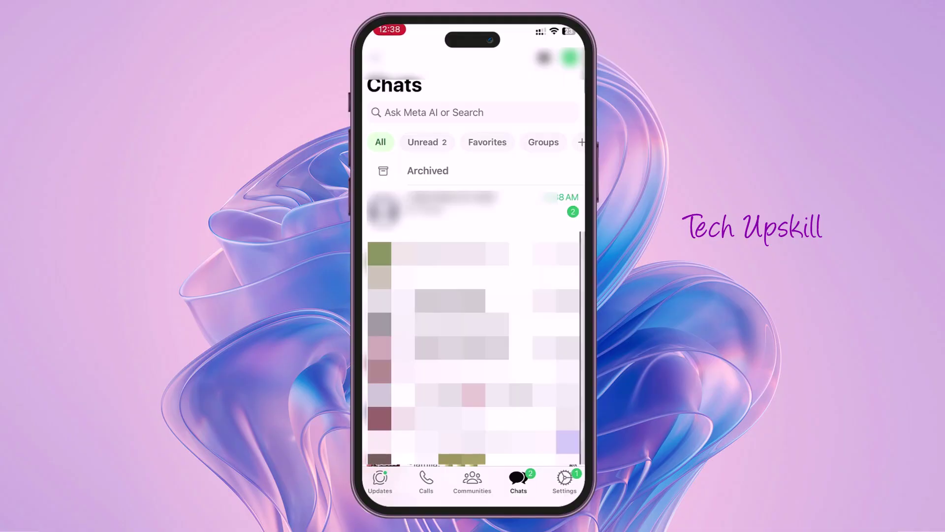
Step: Open the top WhatsApp chat that holds the unopened 94 KB view-once photo
left_click(473, 209)
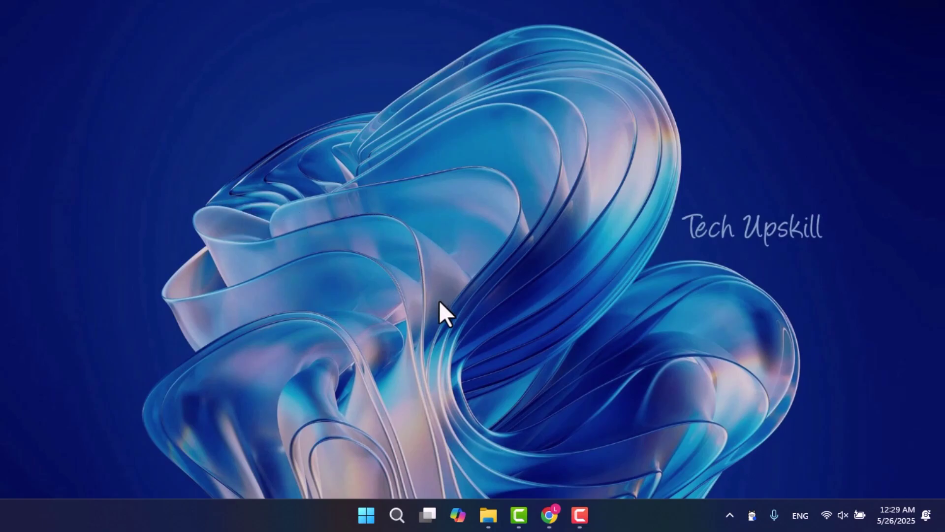
Step: Search Google for myandroid.org in Chrome and open the MyAndroid site
left_click(549, 515)
type("myandroid")
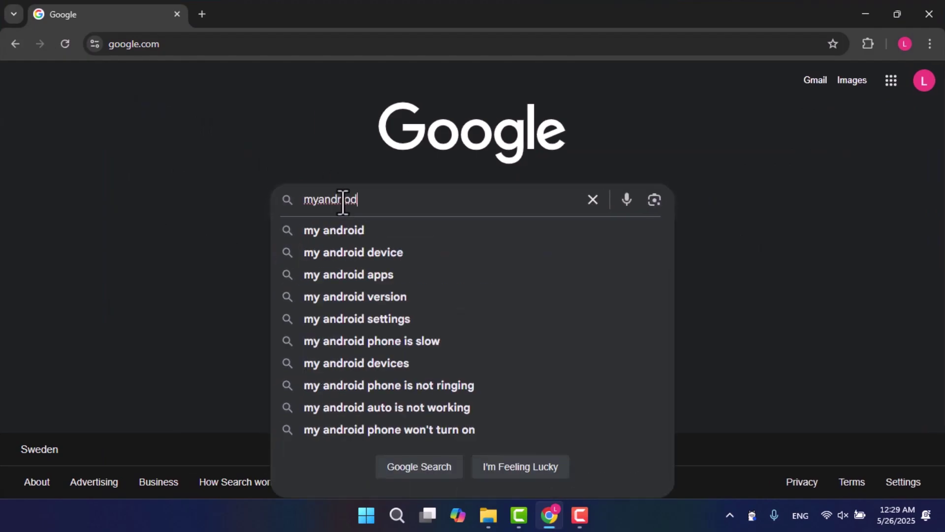
type(".org")
key("Return")
left_click(158, 268)
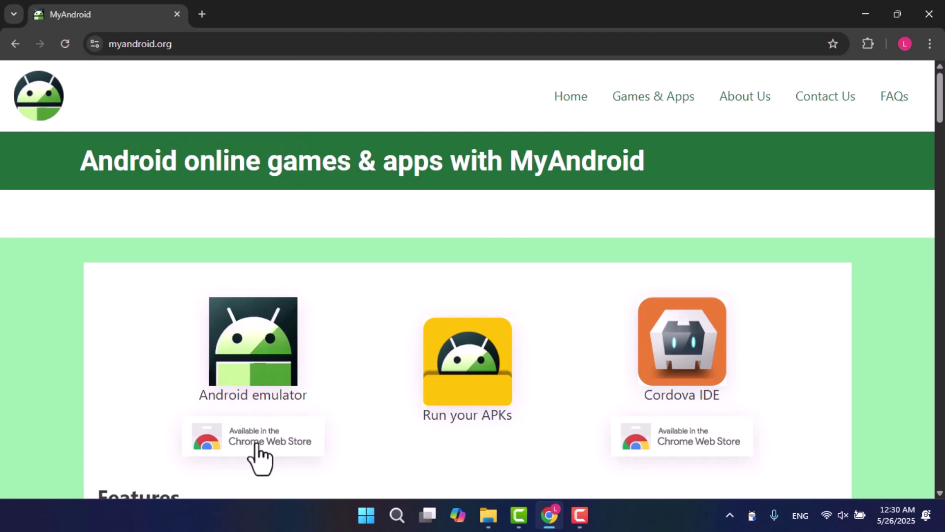
Step: Add the Android emulator MyAndroid extension to Chrome from its Chrome Web Store listing
left_click(274, 450)
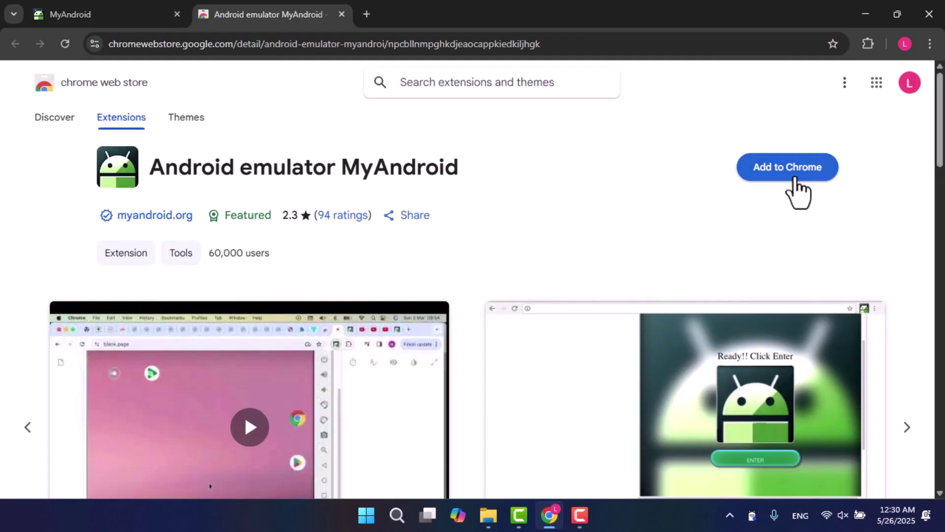
left_click(795, 178)
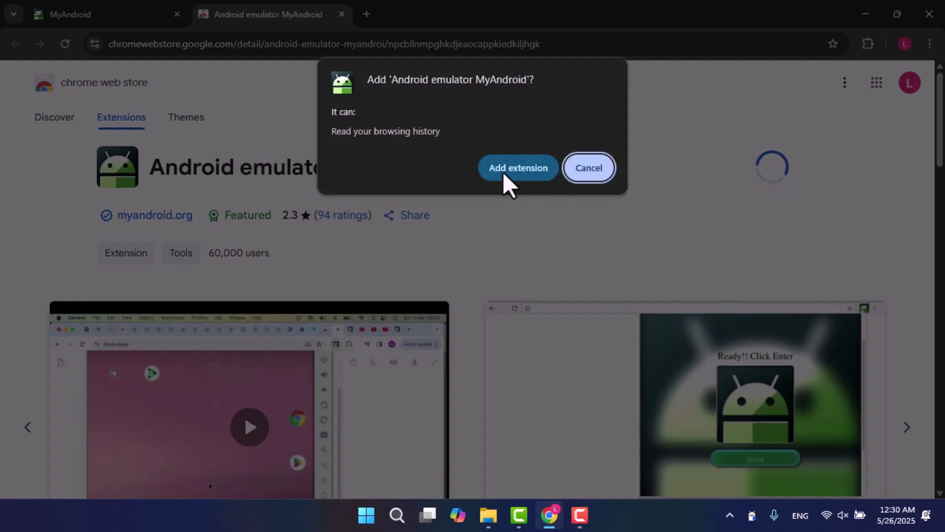
left_click(503, 171)
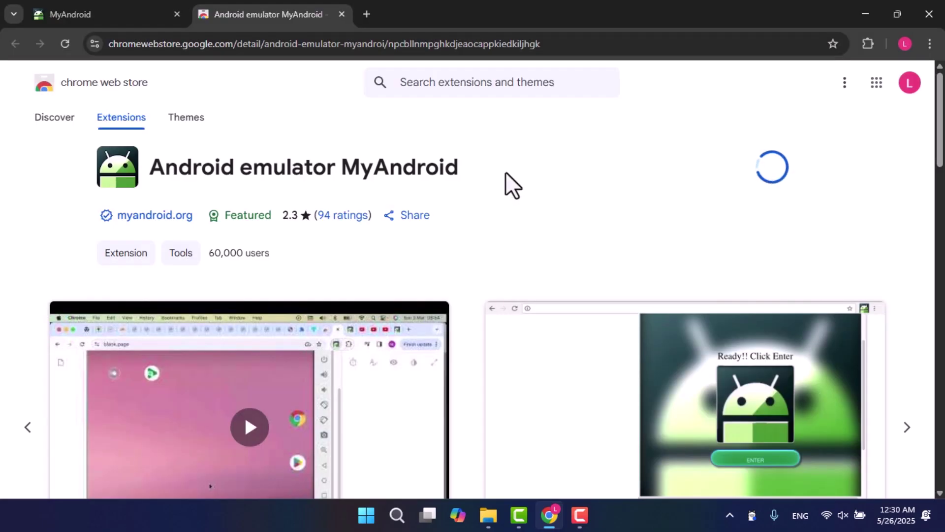
Step: Launch the MyAndroid extension and start, then restart, the Android emulator
left_click(841, 43)
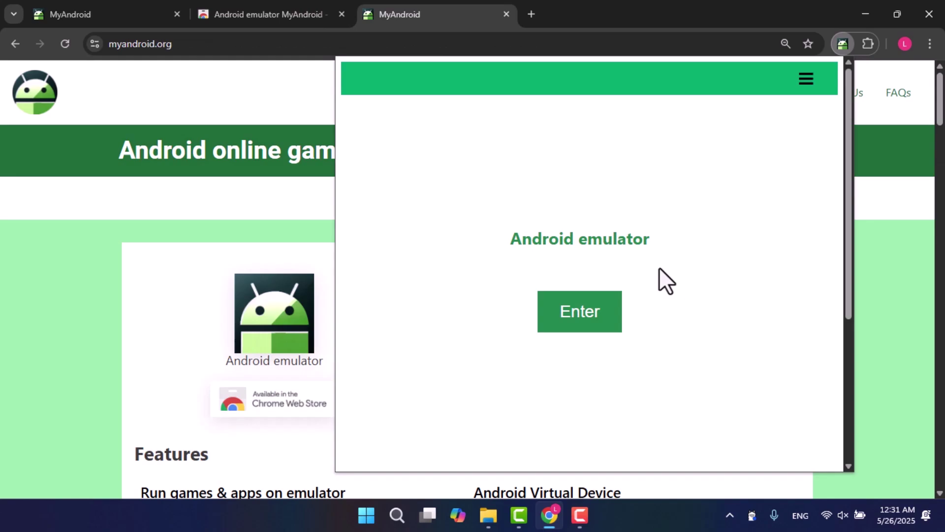
left_click(594, 328)
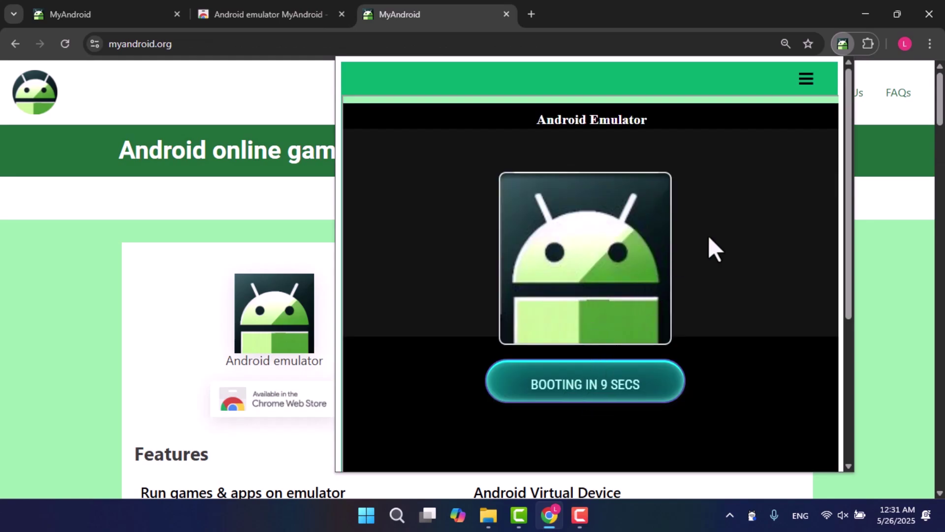
left_click(807, 80)
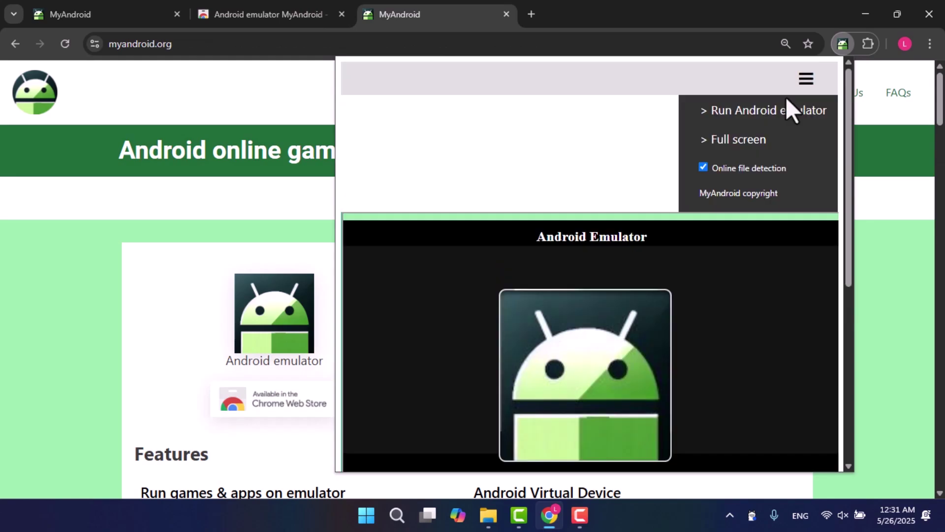
left_click(753, 112)
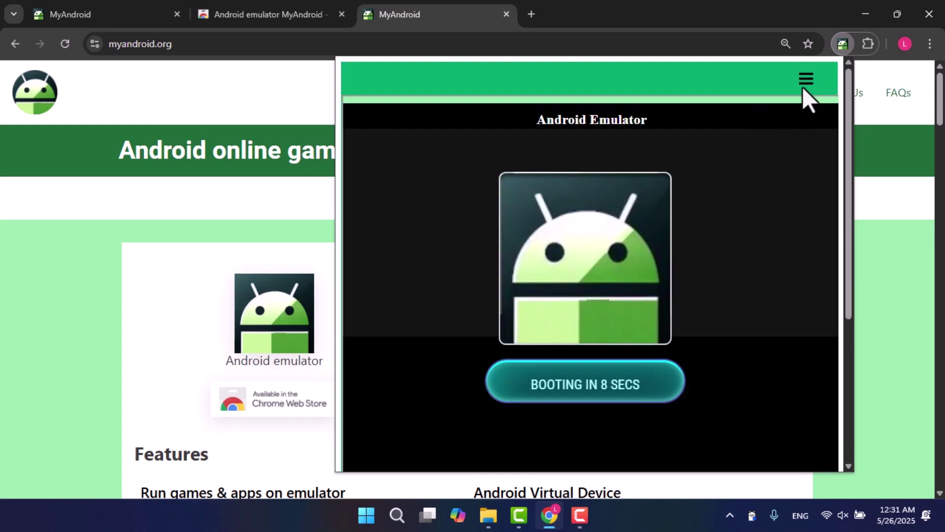
Step: Run the emulator in a full-page tab and start it once booting finishes
left_click(803, 86)
left_click(772, 138)
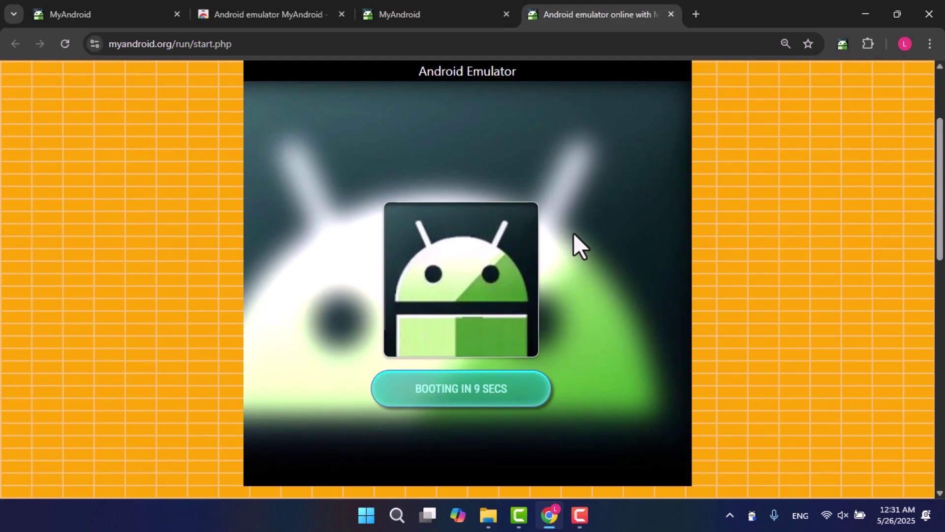
left_click_drag(941, 257, 942, 252)
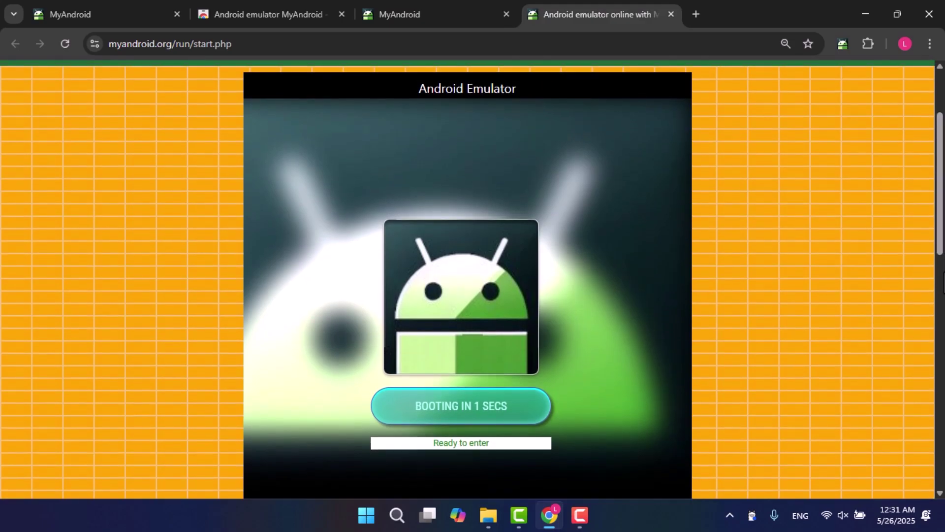
left_click(510, 414)
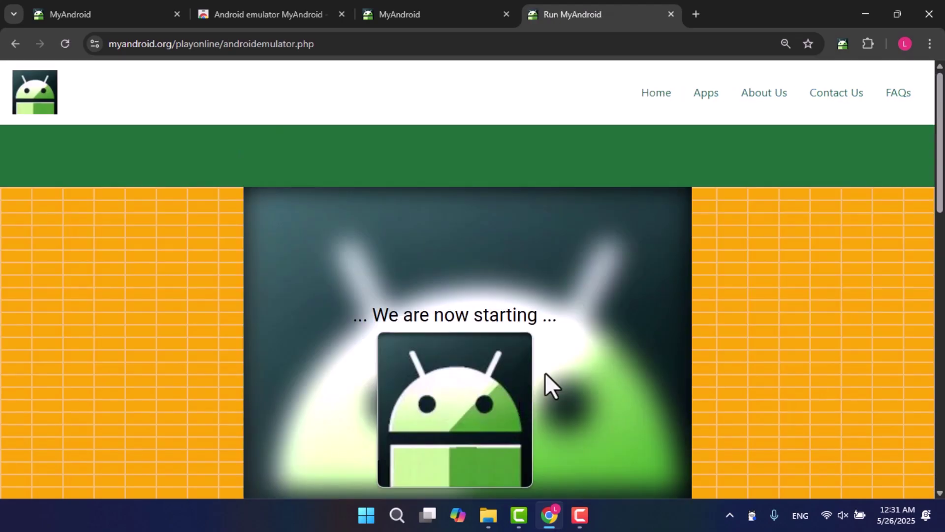
left_click_drag(942, 177, 942, 217)
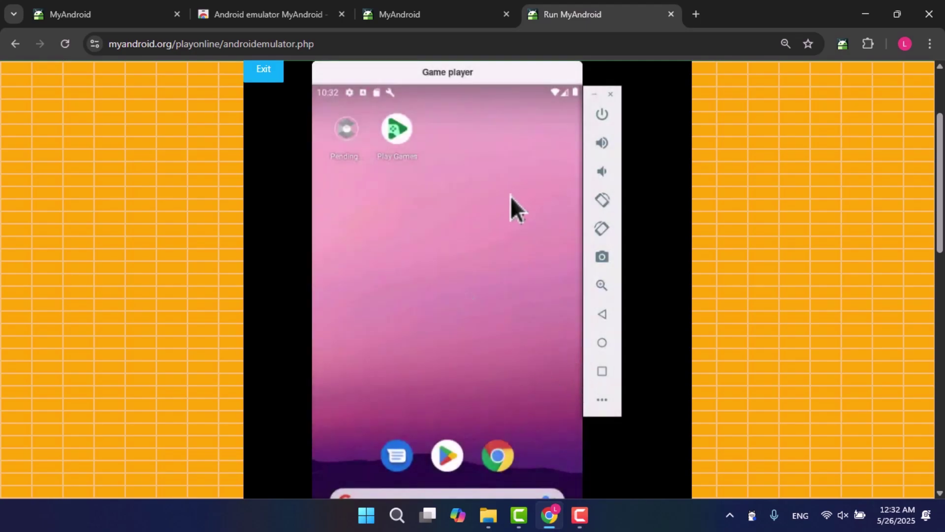
Step: Open Google Play on the emulated phone and begin signing in with the account email
left_click(449, 456)
left_click(456, 403)
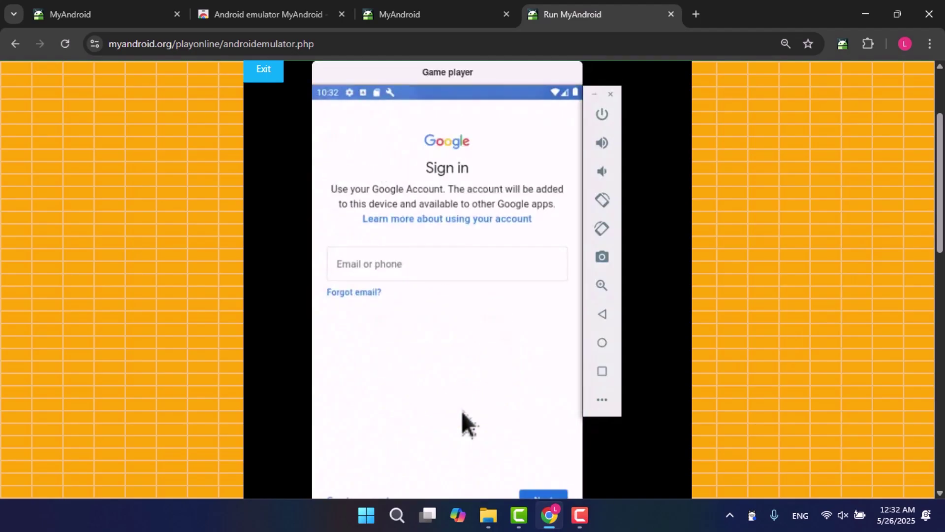
left_click(418, 264)
type("u")
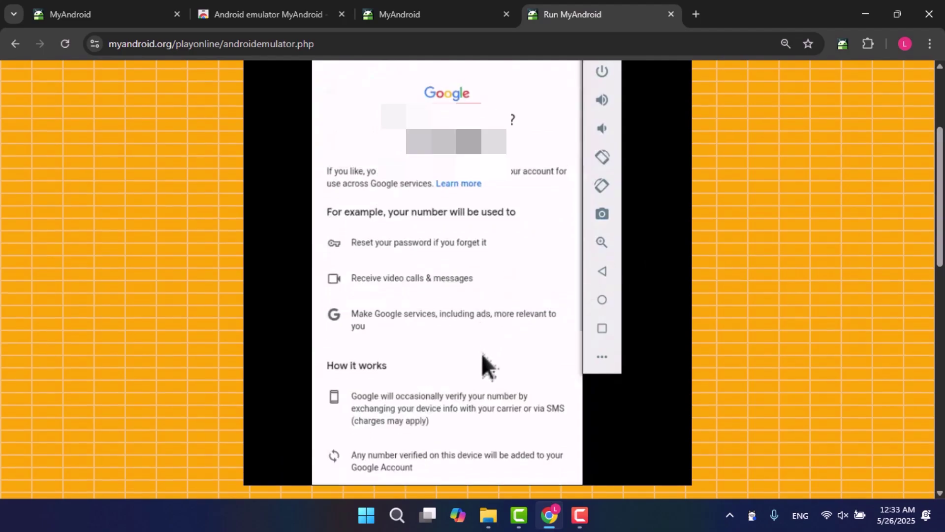
scroll(476, 231, "down", 5)
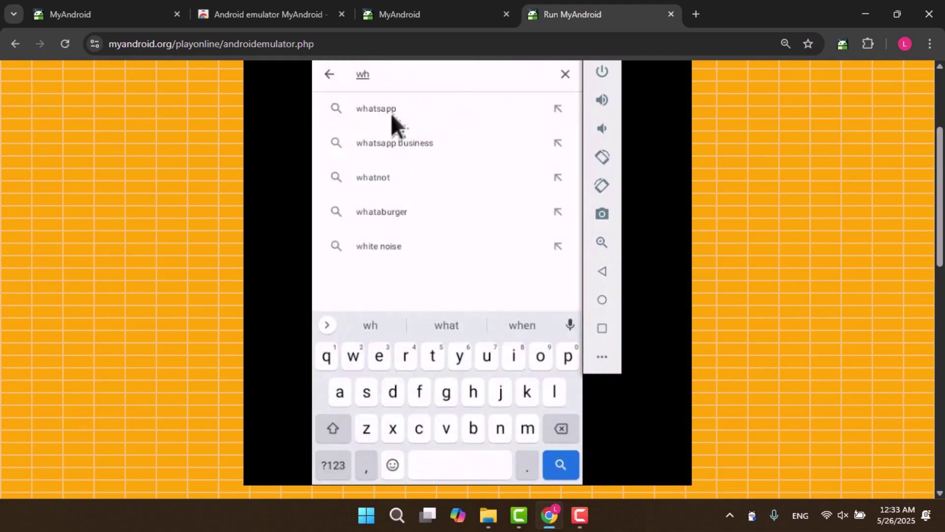
Step: Install and open WhatsApp, keep English, agree to the terms, and open the ⋮ linking menu
left_click(391, 109)
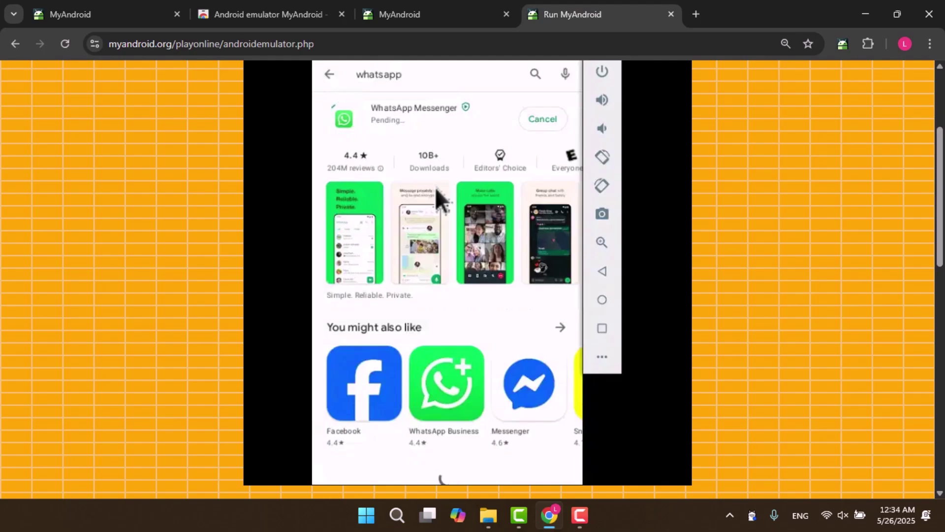
left_click(496, 138)
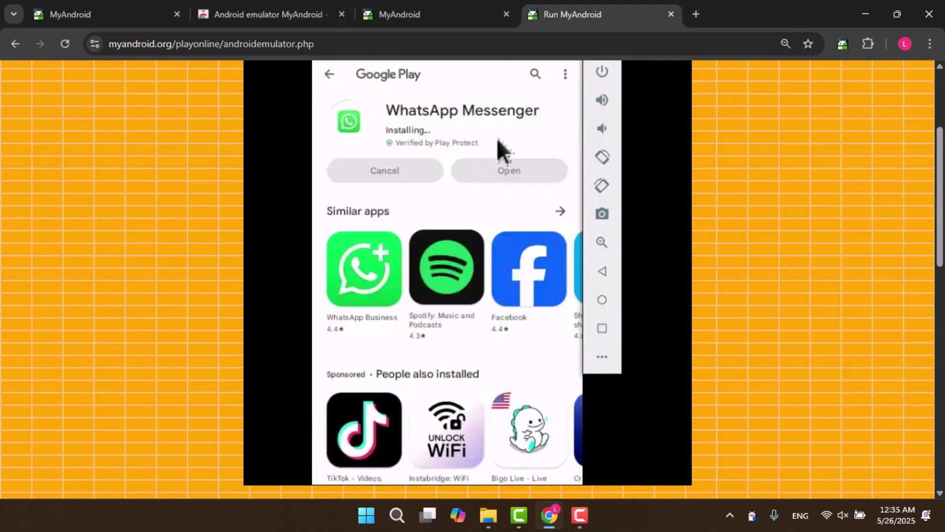
left_click(519, 162)
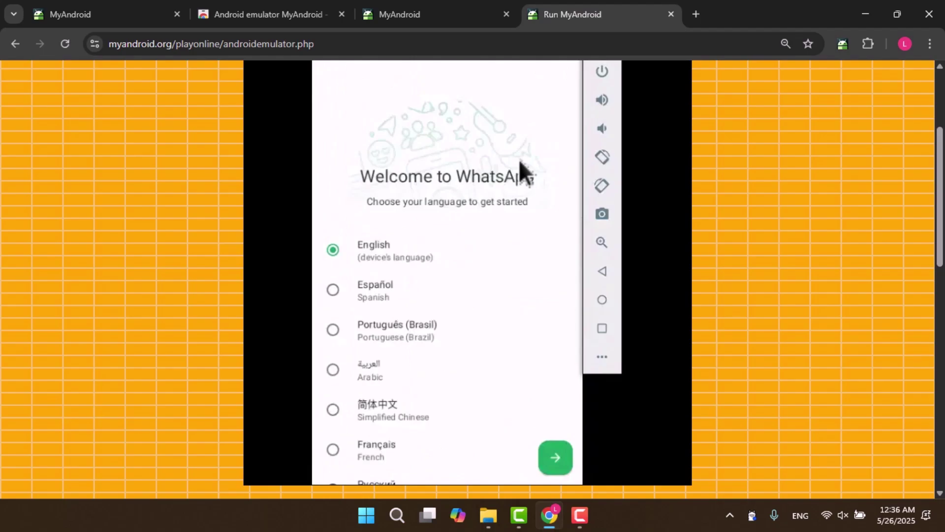
left_click(554, 454)
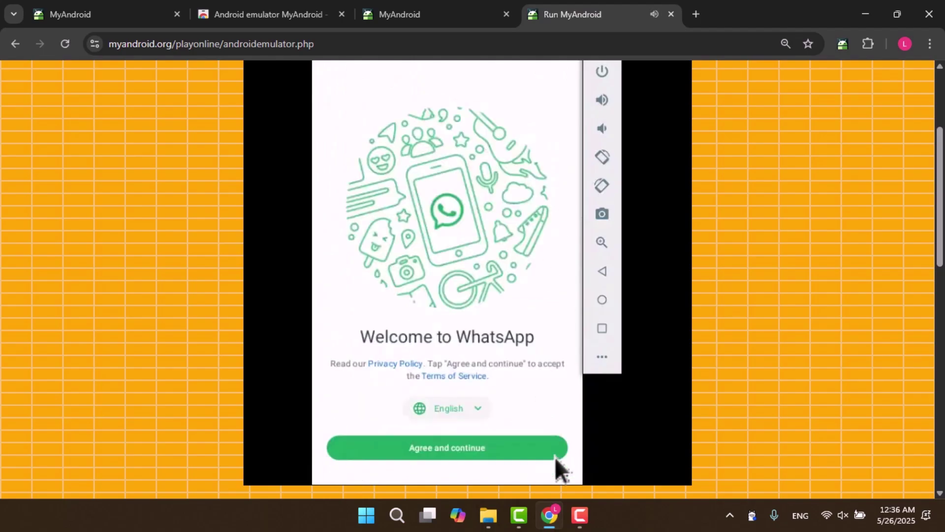
left_click(452, 444)
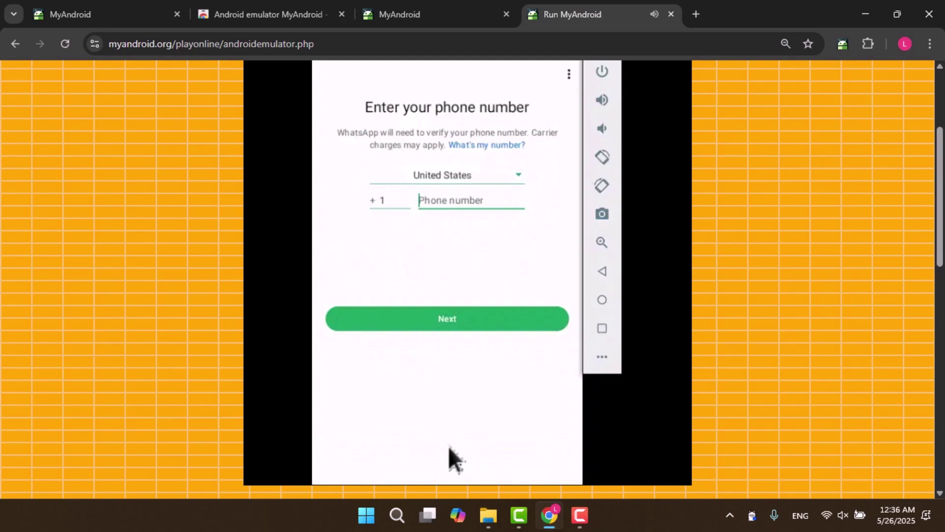
left_click(574, 73)
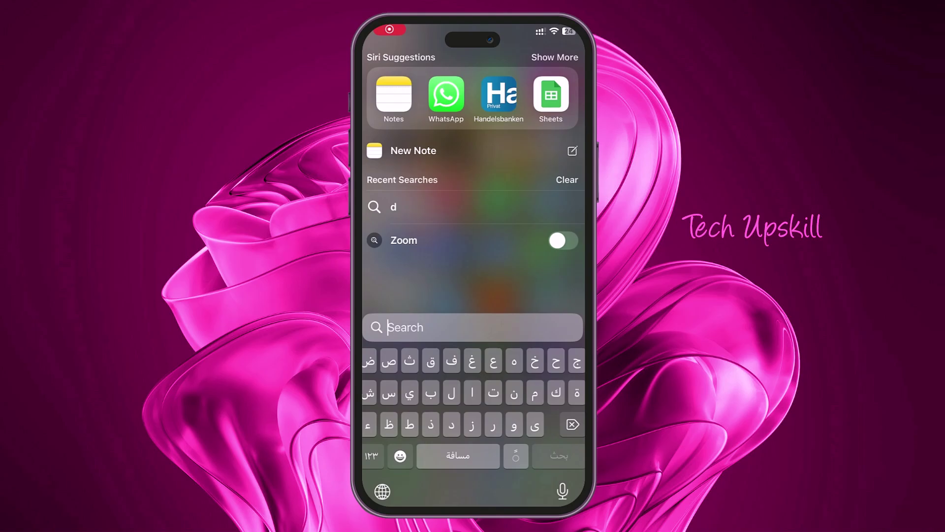
Step: On the iPhone, use WhatsApp Settings > Linked devices > Link a device to scan the emulator's QR code
left_click(498, 74)
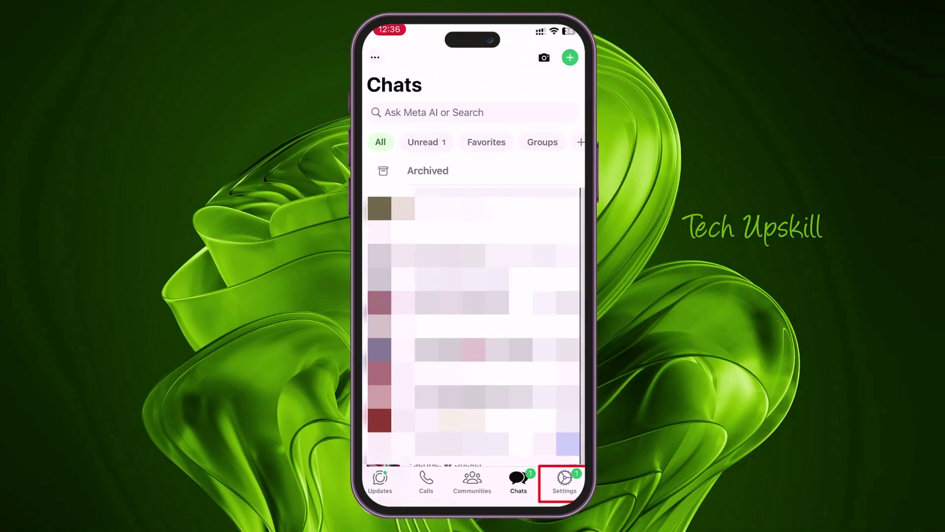
left_click(564, 482)
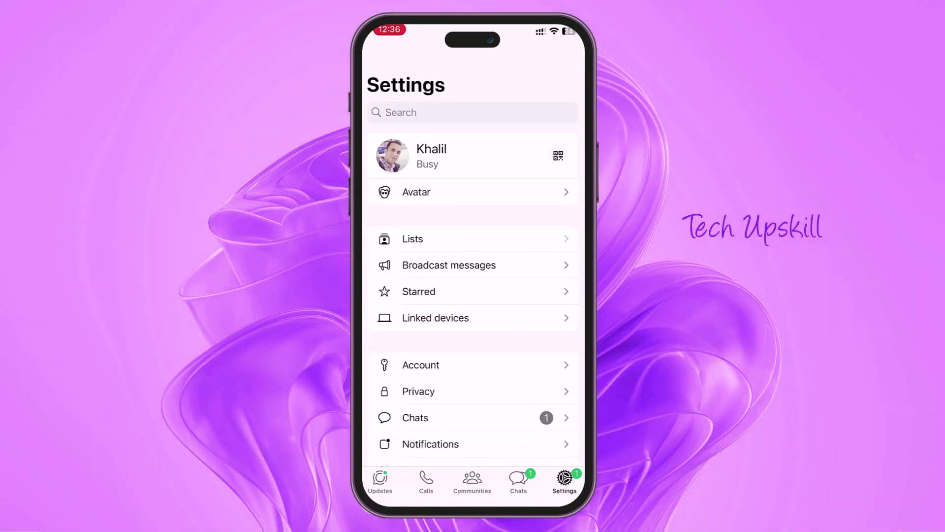
left_click(435, 317)
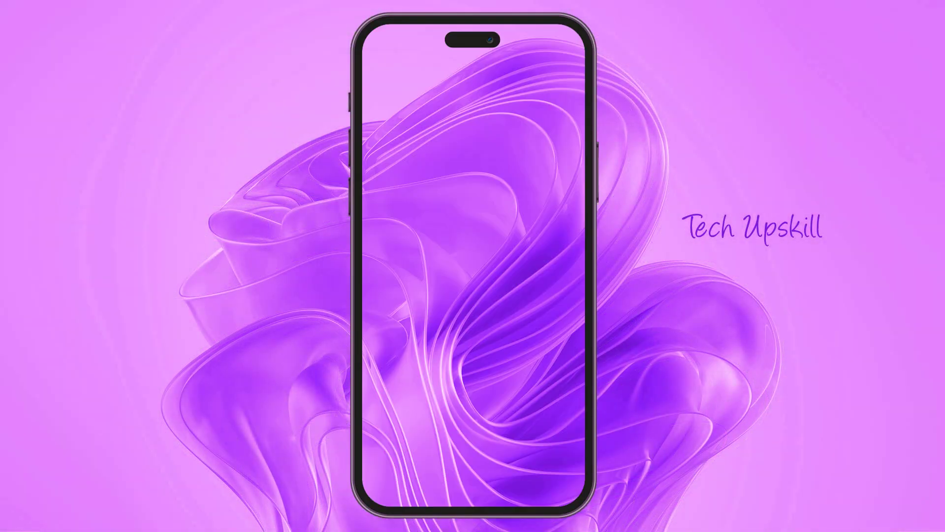
left_click(472, 409)
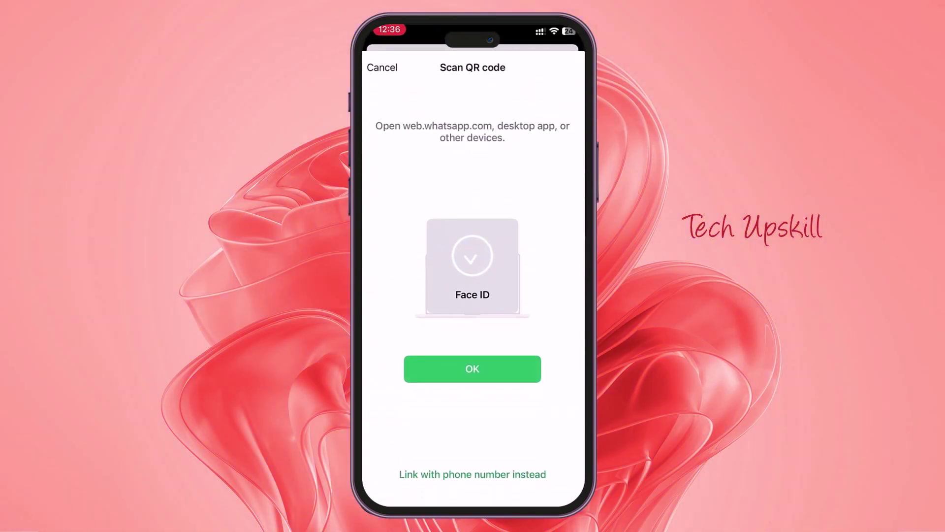
left_click(472, 368)
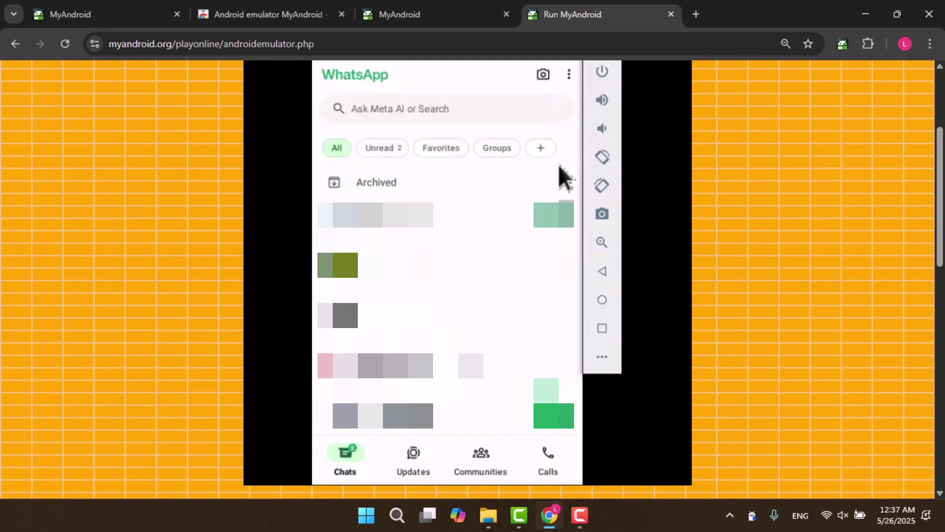
Step: Open the unread chat's view-once photo full-screen and snip it with Win+Shift+S
left_click(562, 215)
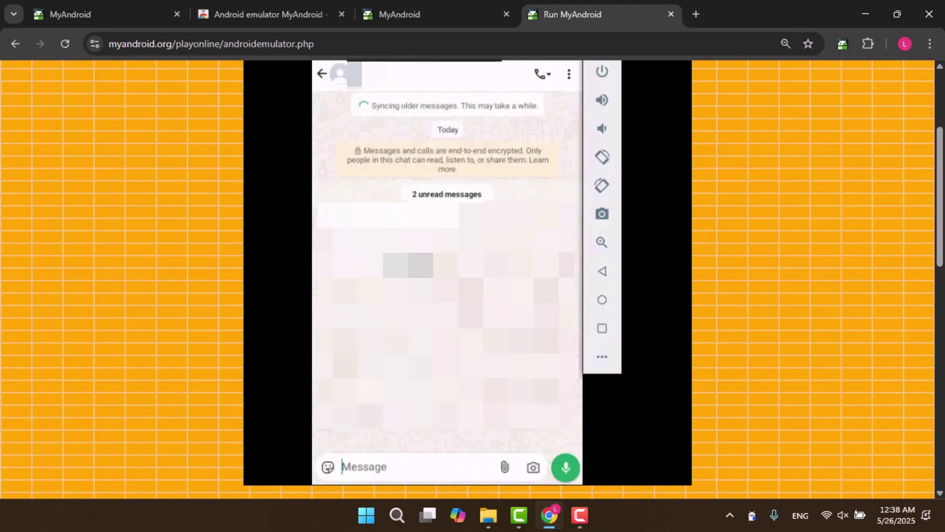
left_click(371, 255)
key("super+shift+s")
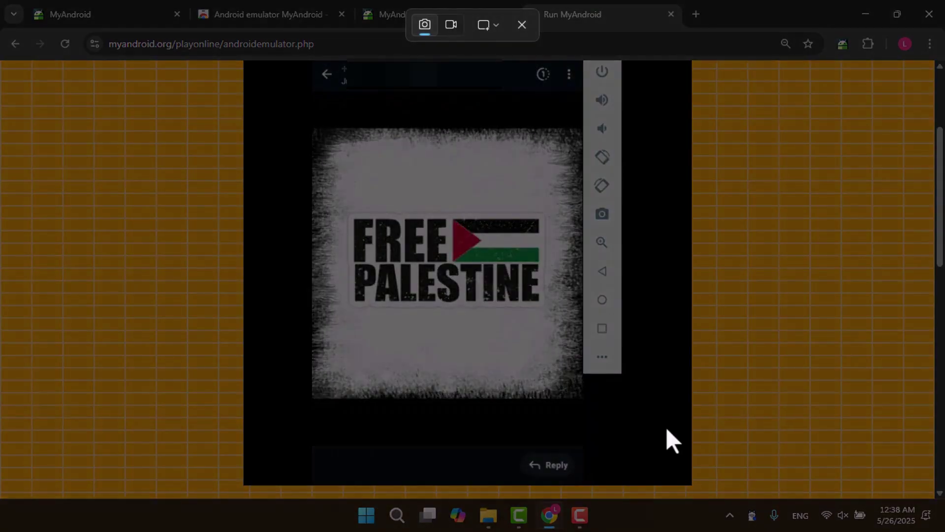
left_click_drag(306, 122, 585, 397)
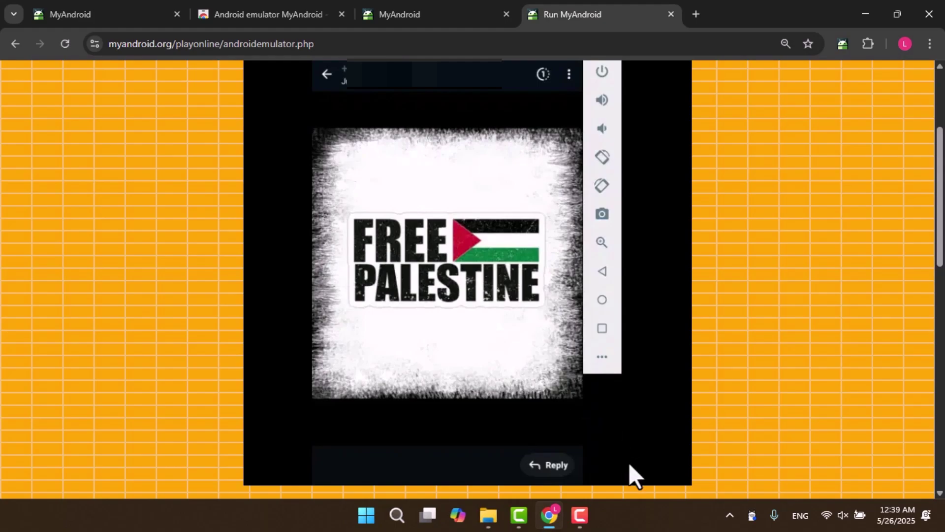
Step: Open Paint from Start search and paste the captured photo onto the canvas
key("super")
type("paint")
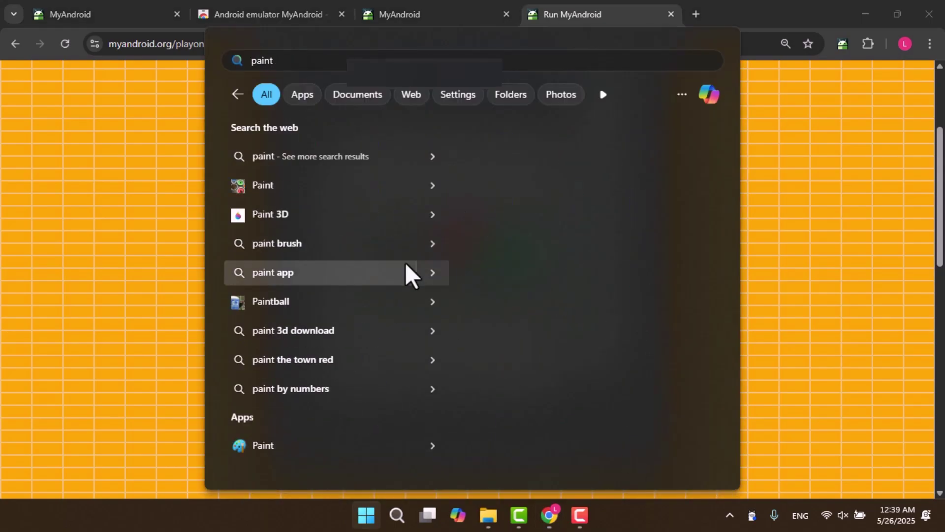
left_click(320, 448)
key("ctrl+v")
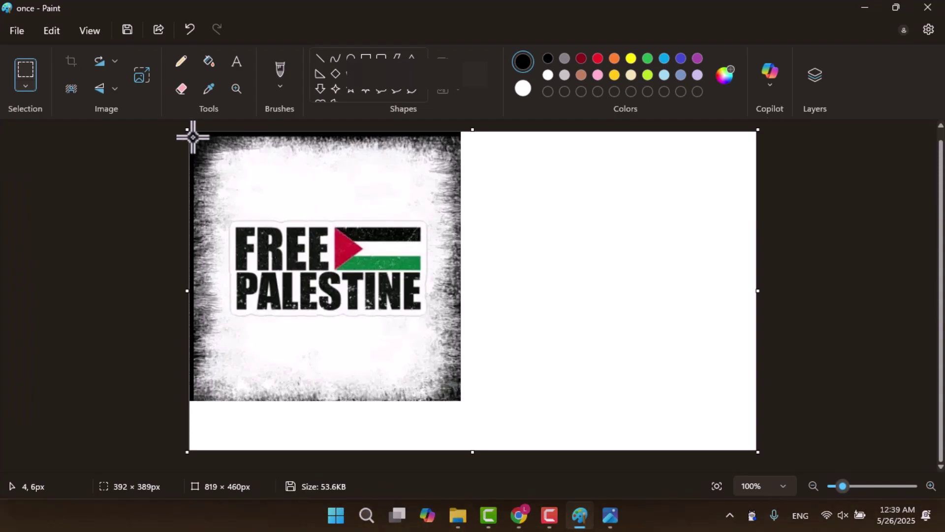
Step: Crop the canvas to the 385×384 photo and save it as once.jpg
left_click_drag(192, 134, 460, 402)
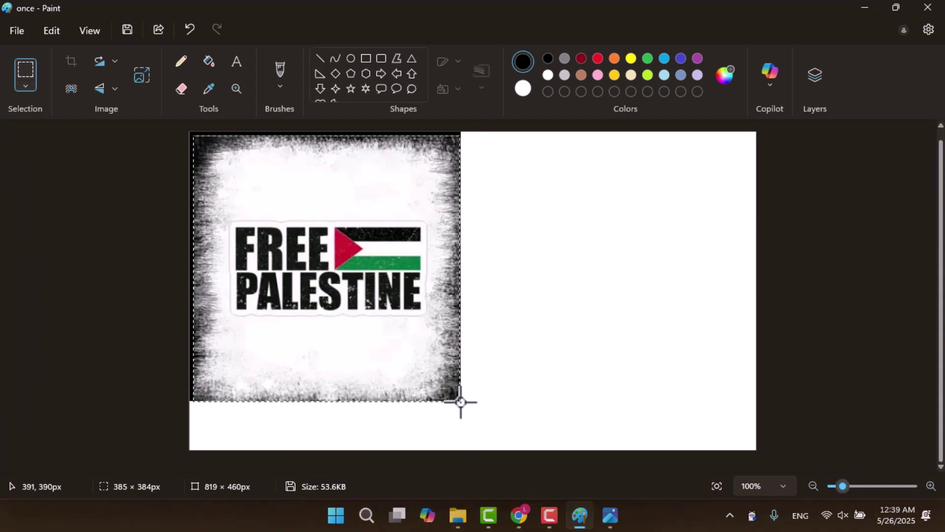
left_click(72, 61)
left_click(17, 30)
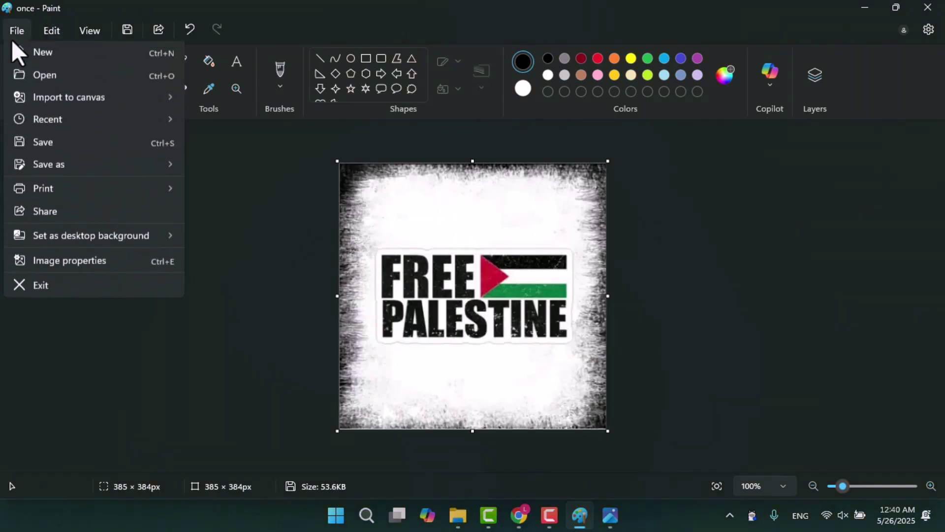
left_click(128, 31)
Step: Open once.jpg from the Downloads folder in File Explorer to view the photo
left_click(480, 517)
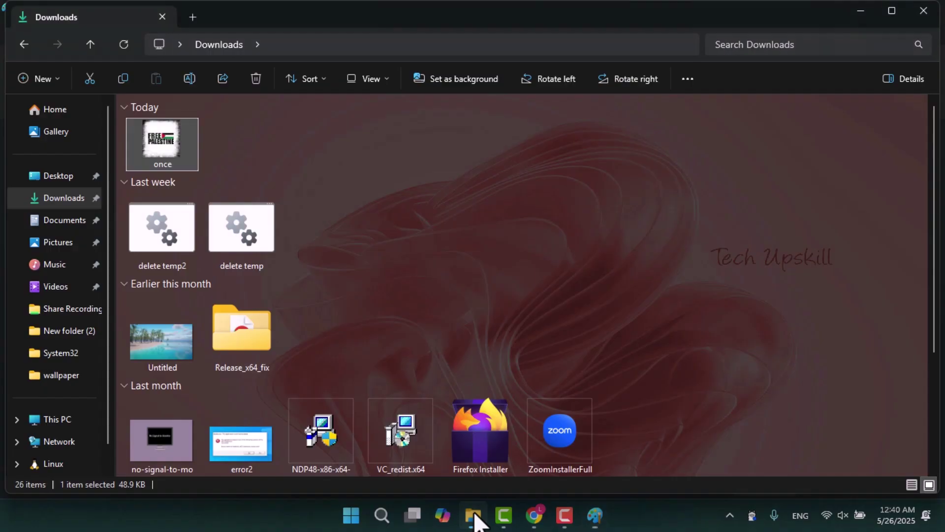
double_click(163, 138)
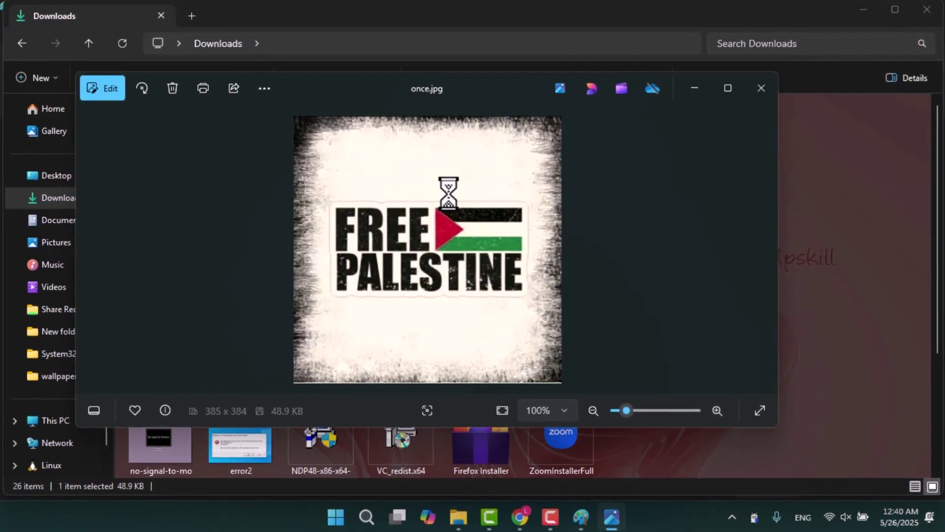